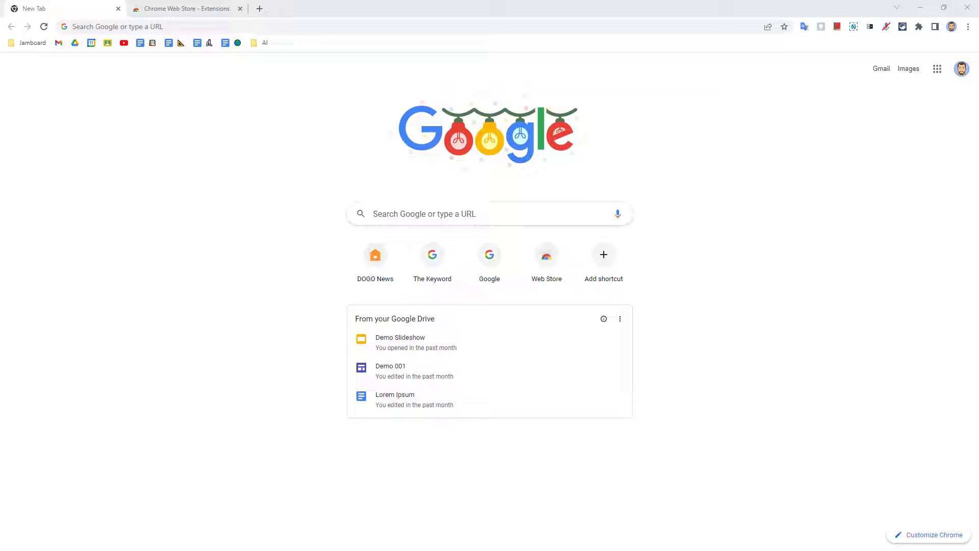
Step: Switch from the New Tab page to the already-open Chrome Web Store Extensions tab
{"action": "key", "text": "ctrl+Tab"}
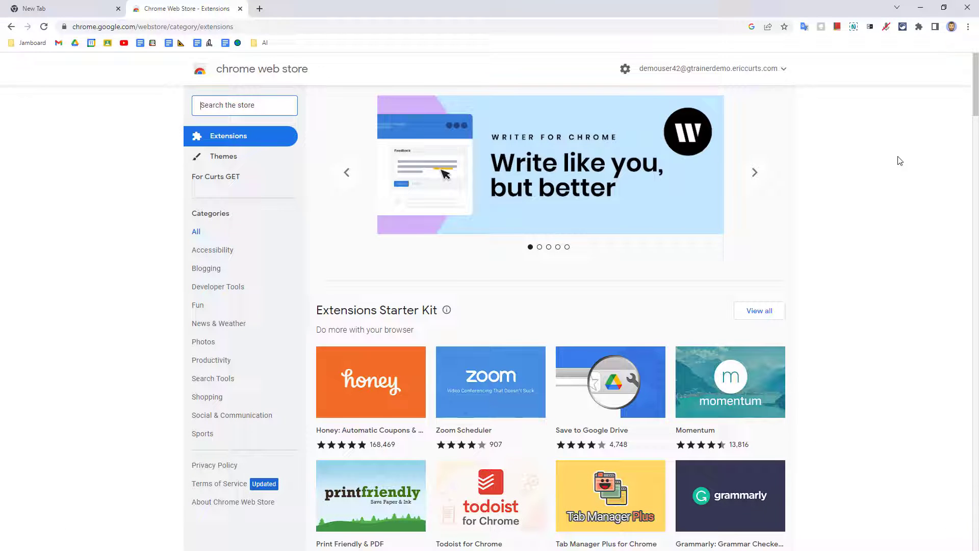
{"action": "scroll", "coordinate": [900, 161], "scroll_direction": "down", "scroll_amount": 5}
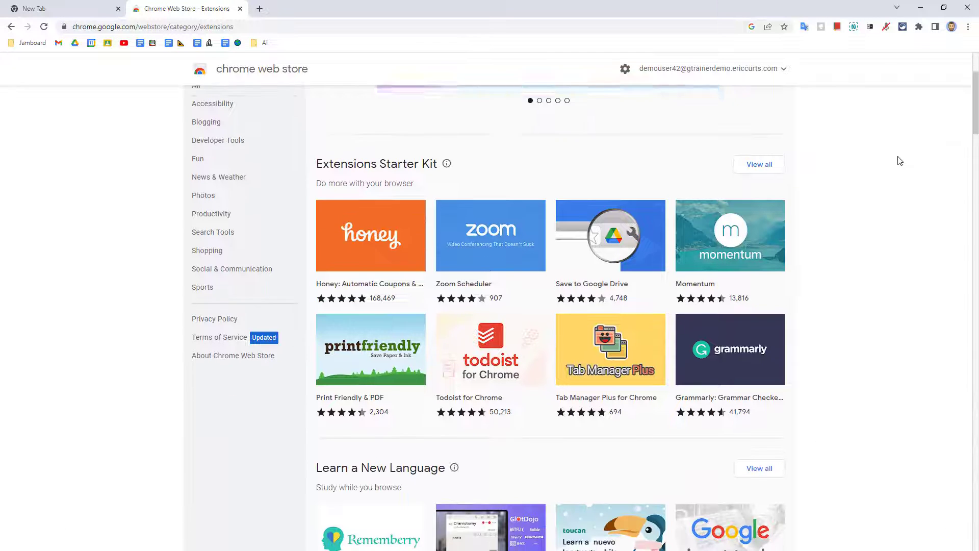
{"action": "scroll", "coordinate": [900, 161], "scroll_direction": "down", "scroll_amount": 8}
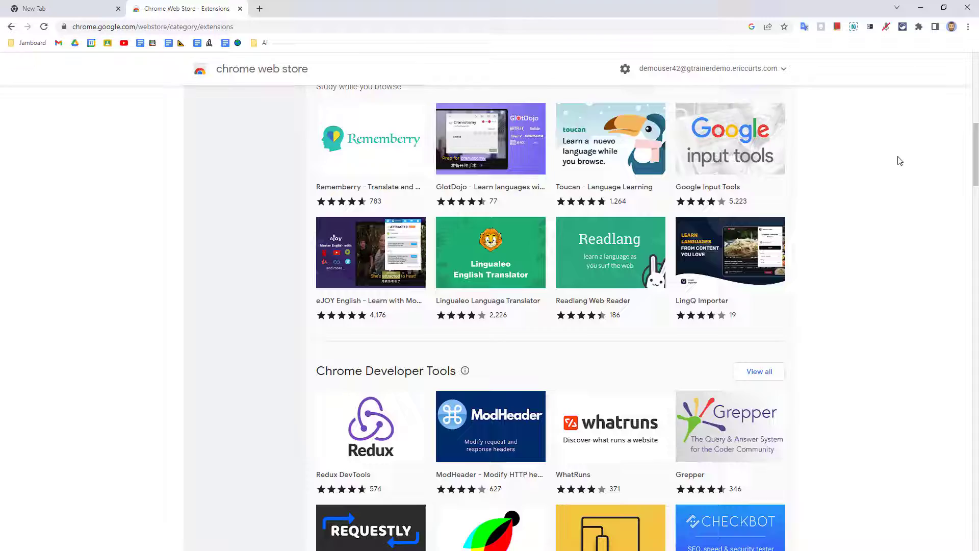
{"action": "scroll", "coordinate": [900, 162], "scroll_direction": "down", "scroll_amount": 10}
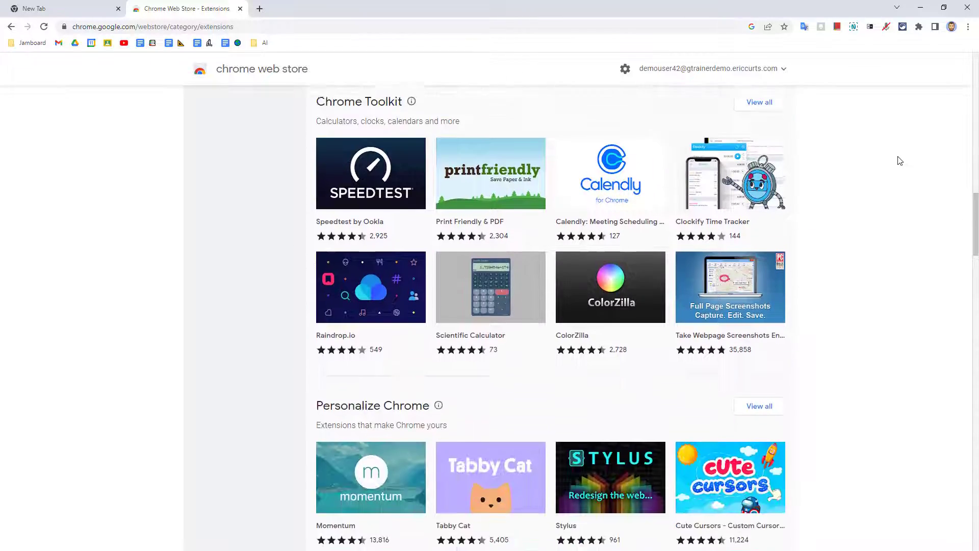
{"action": "scroll", "coordinate": [900, 161], "scroll_direction": "down", "scroll_amount": 6}
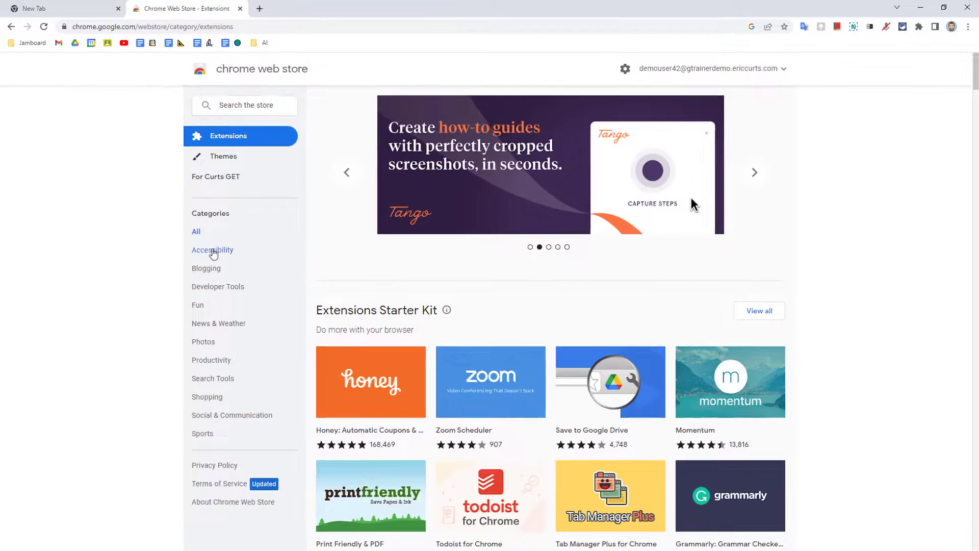
{"action": "left_click", "coordinate": [177, 200]}
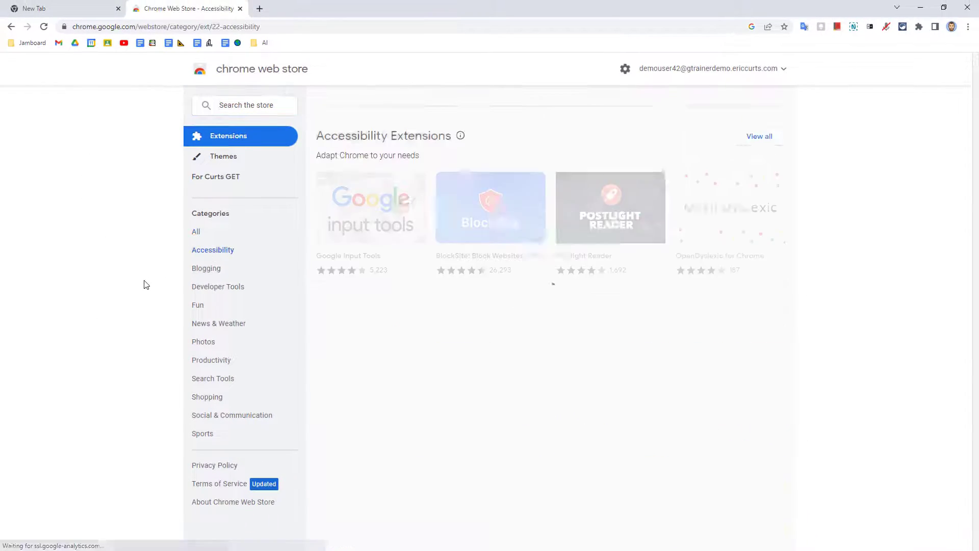
{"action": "key", "text": "alt+Left"}
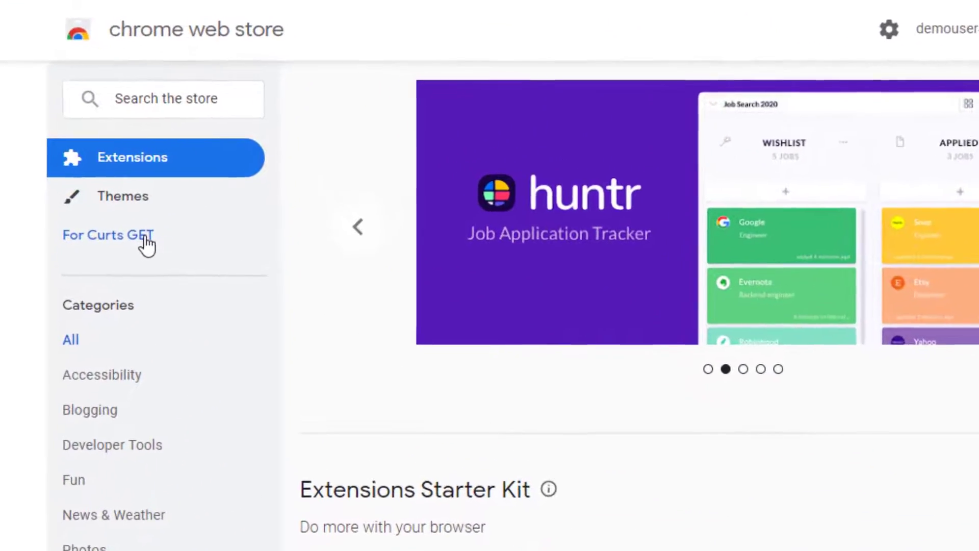
{"action": "left_click", "coordinate": [158, 230]}
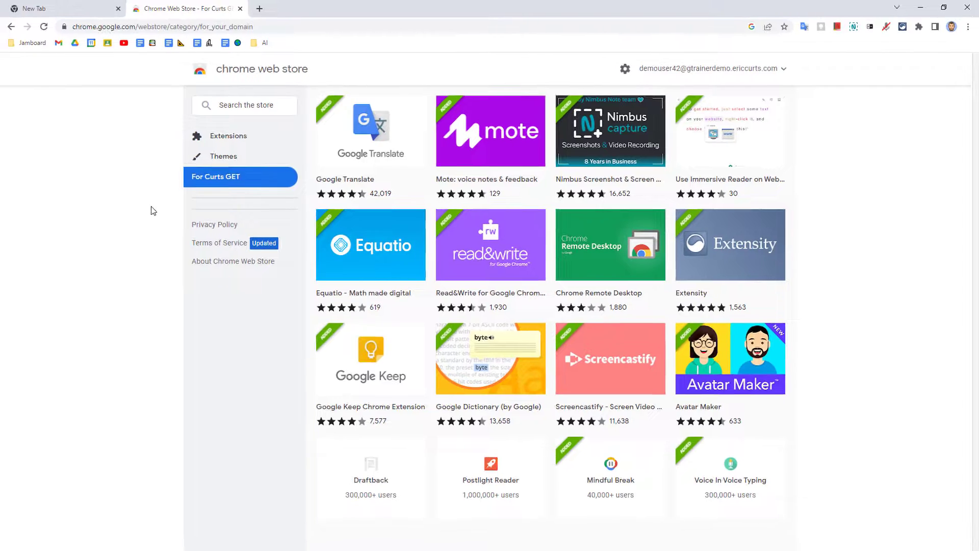
{"action": "key", "text": "alt+Left"}
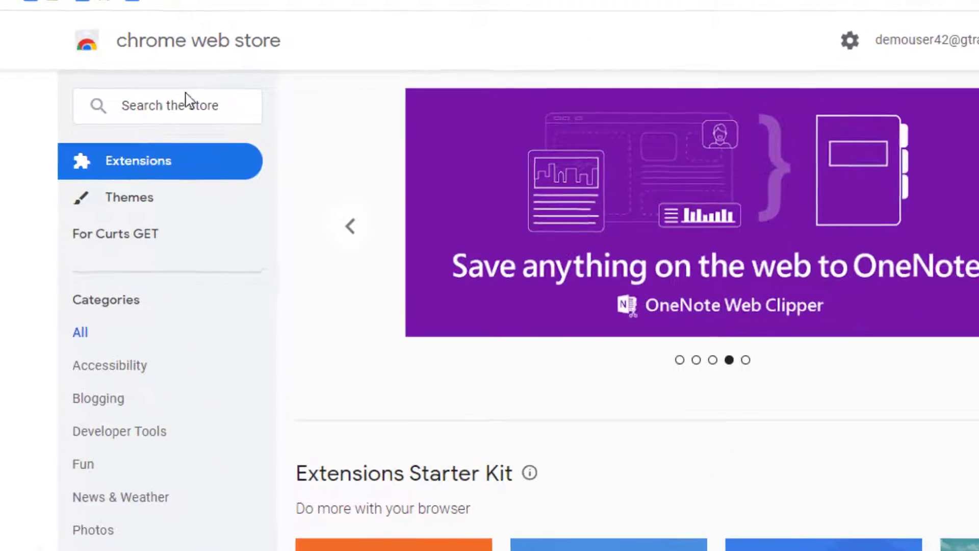
Step: Search the Chrome Web Store for 'math' using the suggested search
{"action": "left_click", "coordinate": [190, 106]}
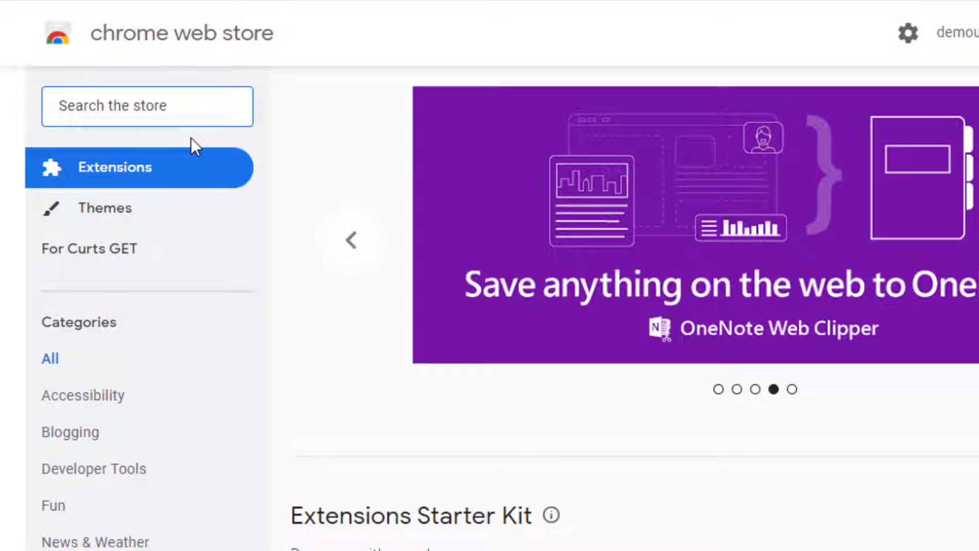
{"action": "type", "text": "math"}
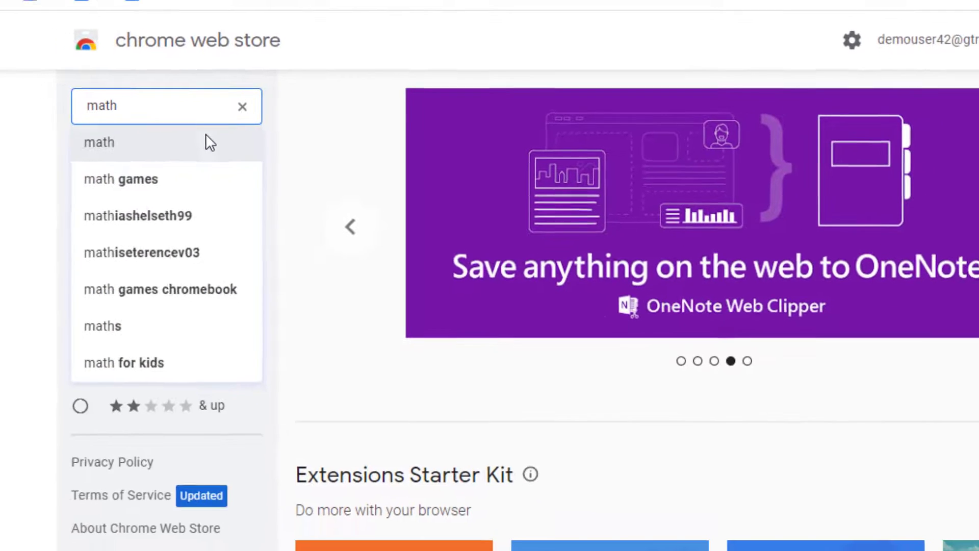
{"action": "left_click", "coordinate": [196, 144]}
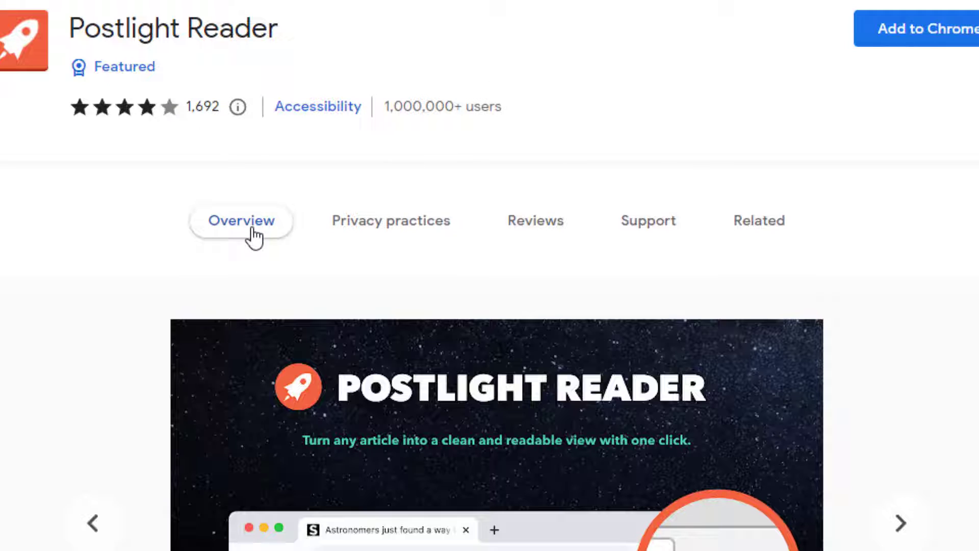
{"action": "scroll", "coordinate": [489, 276], "scroll_direction": "down", "scroll_amount": 15}
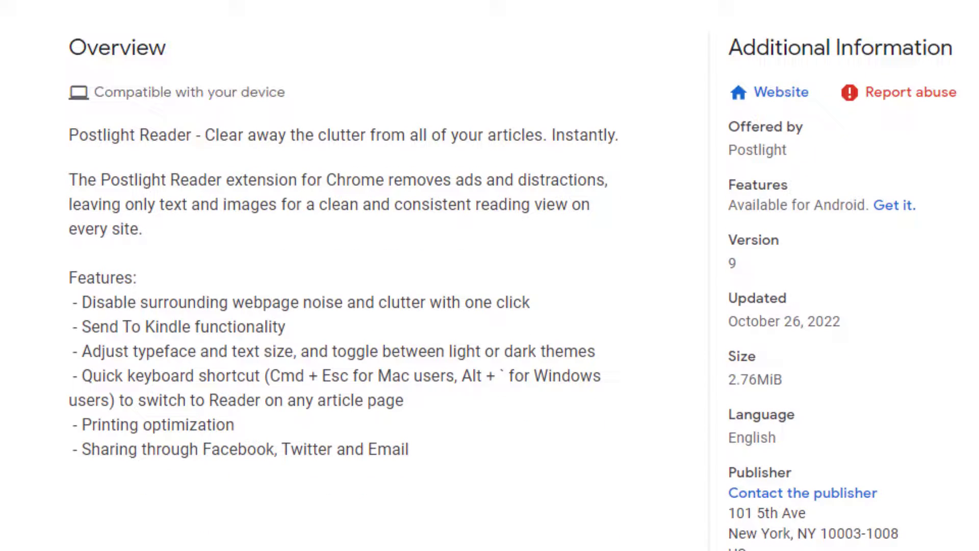
{"action": "scroll", "coordinate": [490, 275], "scroll_direction": "up", "scroll_amount": 15}
{"action": "left_click", "coordinate": [395, 225]}
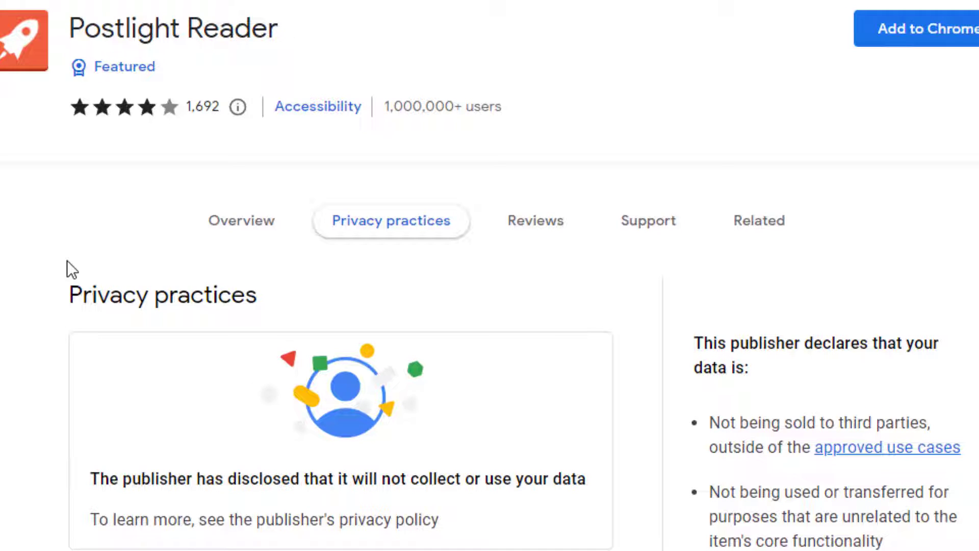
{"action": "left_click", "coordinate": [526, 224]}
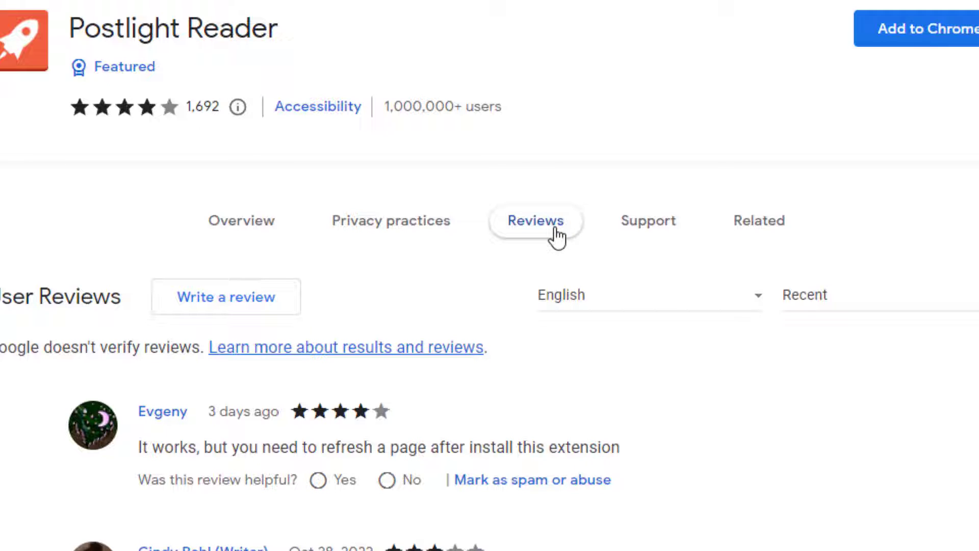
{"action": "left_click", "coordinate": [648, 221]}
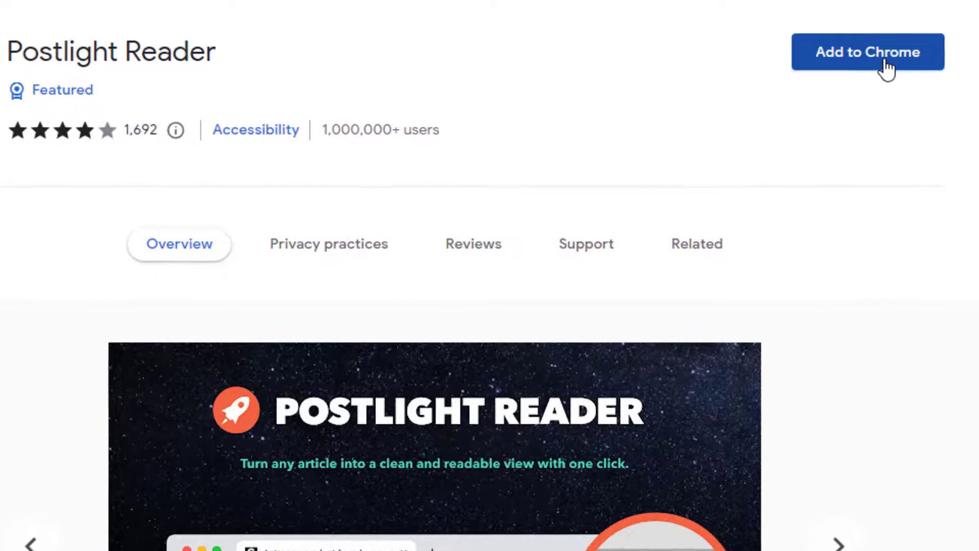
Step: Add Postlight Reader to Chrome and confirm adding the extension
{"action": "left_click", "coordinate": [887, 66]}
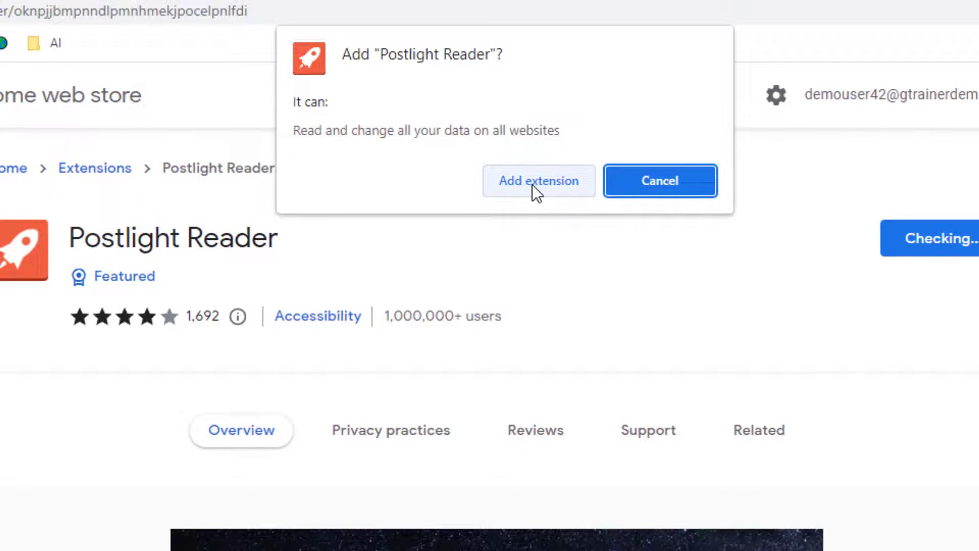
{"action": "left_click", "coordinate": [531, 181]}
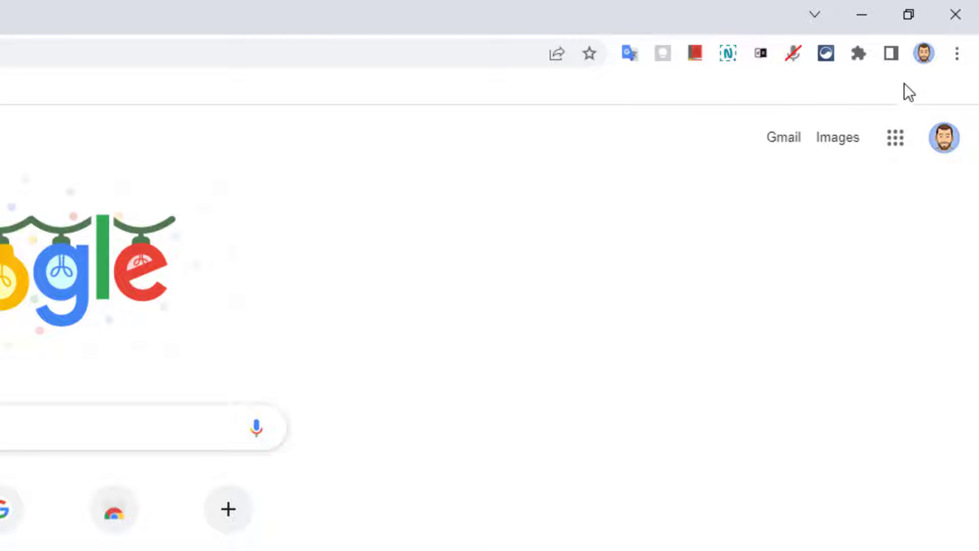
Step: Pin Postlight Reader to the toolbar from the Extensions menu, then close the menu
{"action": "left_click", "coordinate": [859, 55]}
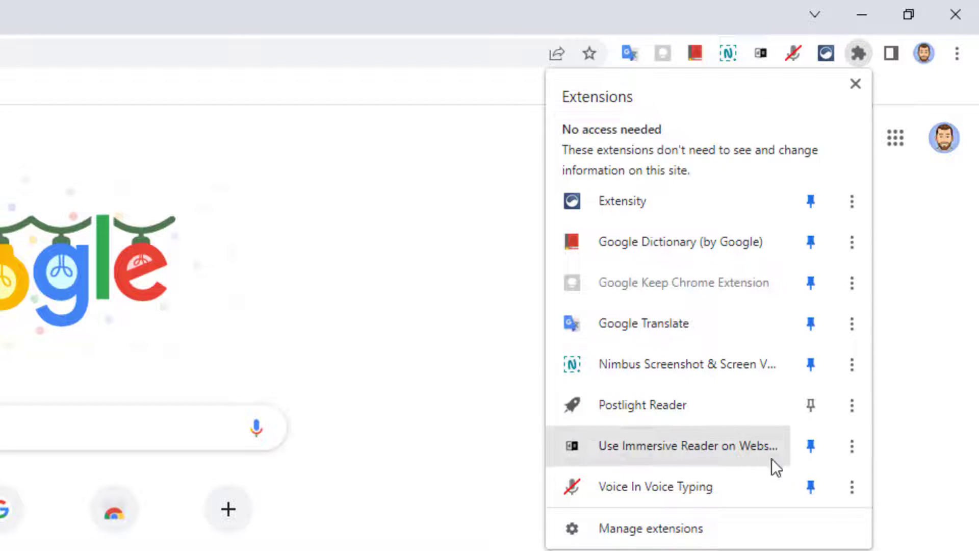
{"action": "left_click", "coordinate": [818, 414]}
{"action": "left_click", "coordinate": [495, 280]}
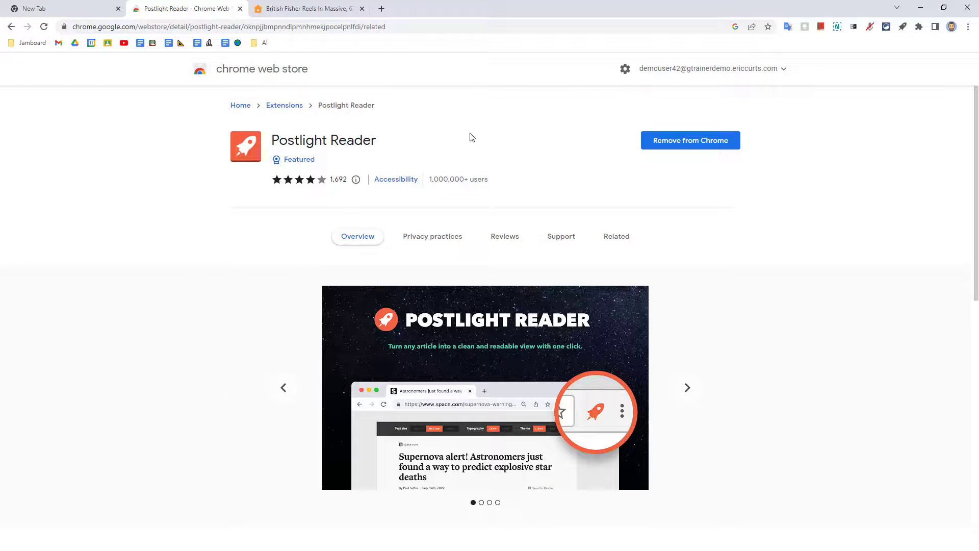
Step: Switch to the DOGOnews goldfish article and skim it before returning to the top
{"action": "key", "text": "ctrl+Tab"}
{"action": "scroll", "coordinate": [608, 184], "scroll_direction": "down", "scroll_amount": 10}
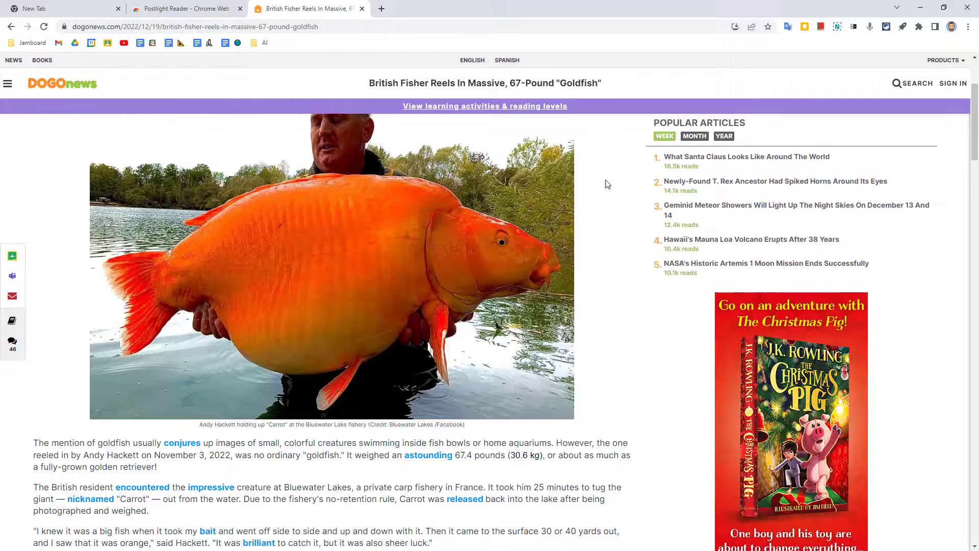
{"action": "scroll", "coordinate": [607, 184], "scroll_direction": "down", "scroll_amount": 20}
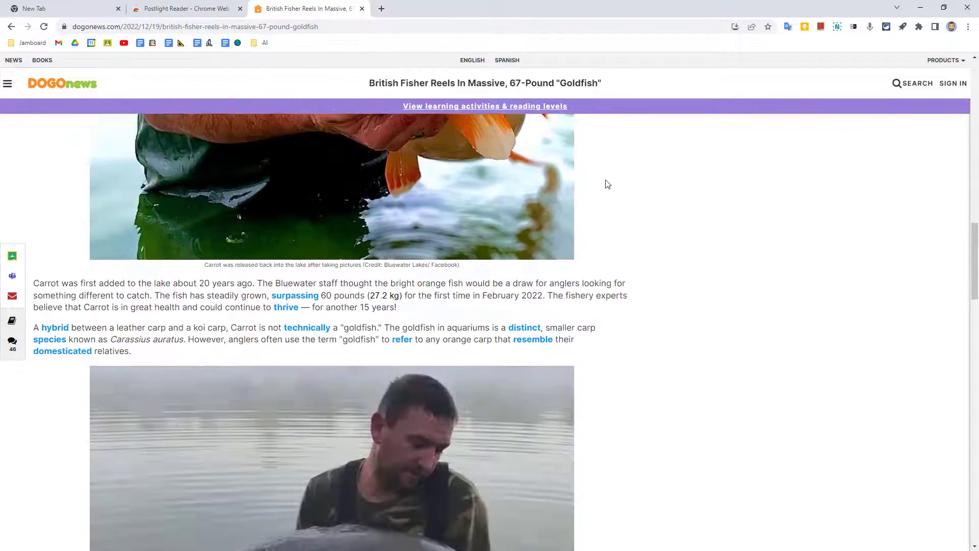
{"action": "scroll", "coordinate": [608, 184], "scroll_direction": "down", "scroll_amount": 3}
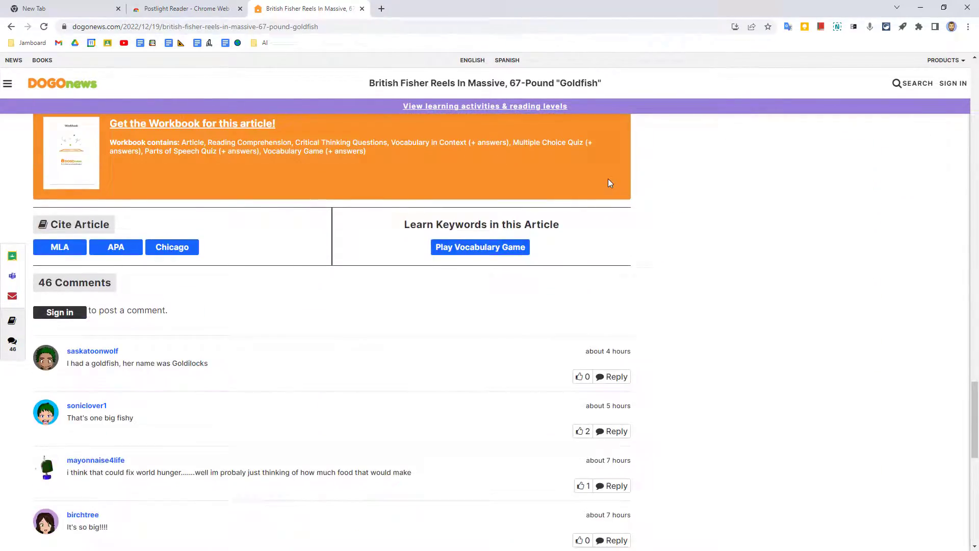
{"action": "key", "text": "Home"}
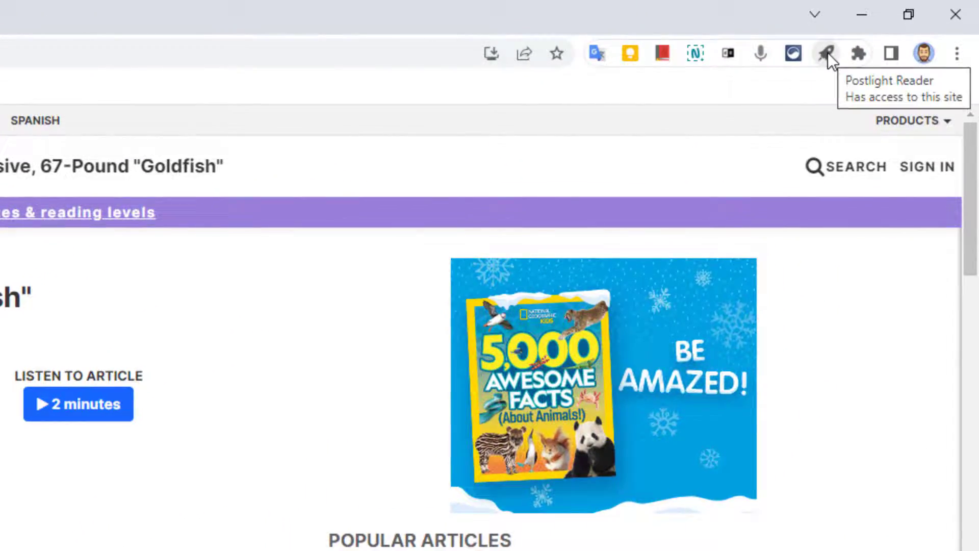
Step: Show the goldfish article in Postlight Reader view and skim through it
{"action": "left_click", "coordinate": [826, 53]}
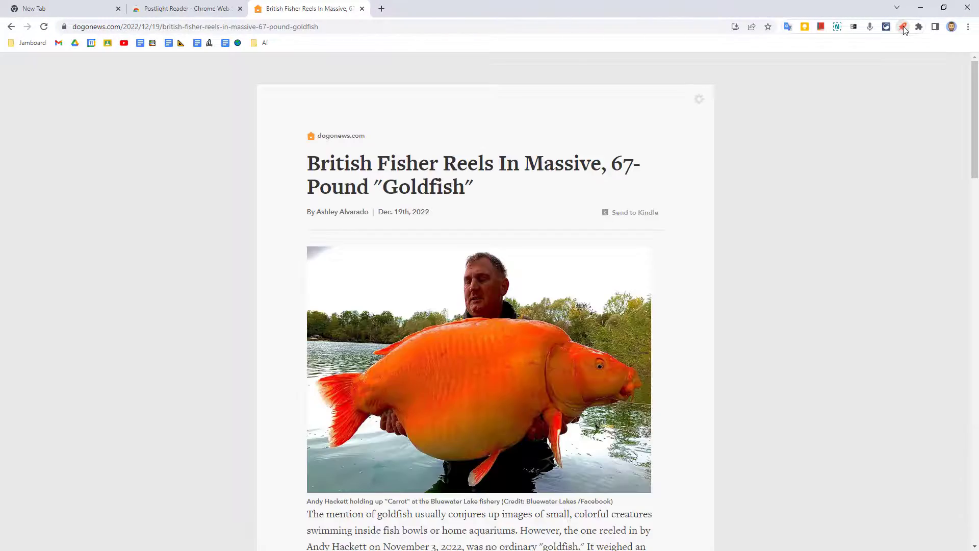
{"action": "scroll", "coordinate": [769, 117], "scroll_direction": "down", "scroll_amount": 10}
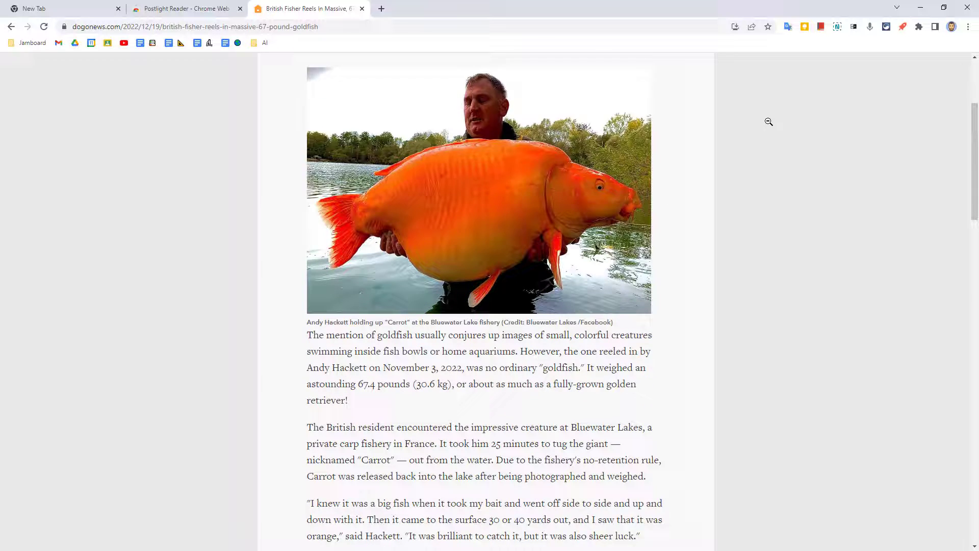
{"action": "scroll", "coordinate": [769, 121], "scroll_direction": "down", "scroll_amount": 10}
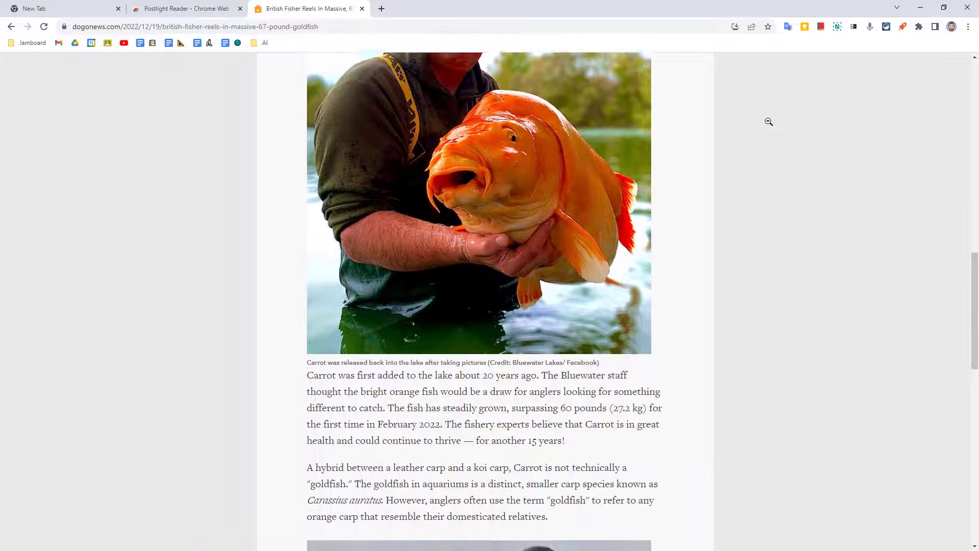
{"action": "scroll", "coordinate": [769, 122], "scroll_direction": "down", "scroll_amount": 9}
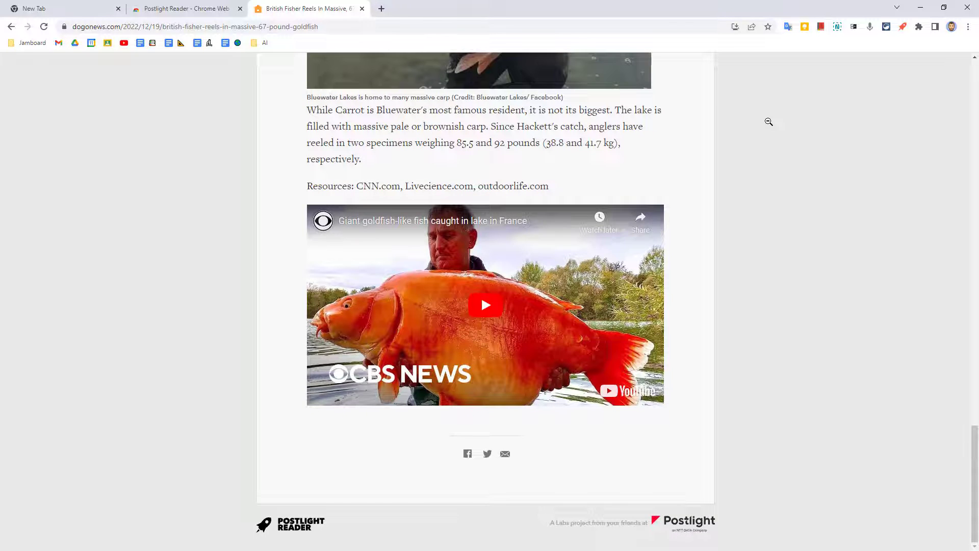
{"action": "key", "text": "Home"}
Step: Set reader text size Large, Sans typography and Dark theme, then exit reader view
{"action": "left_click", "coordinate": [702, 102]}
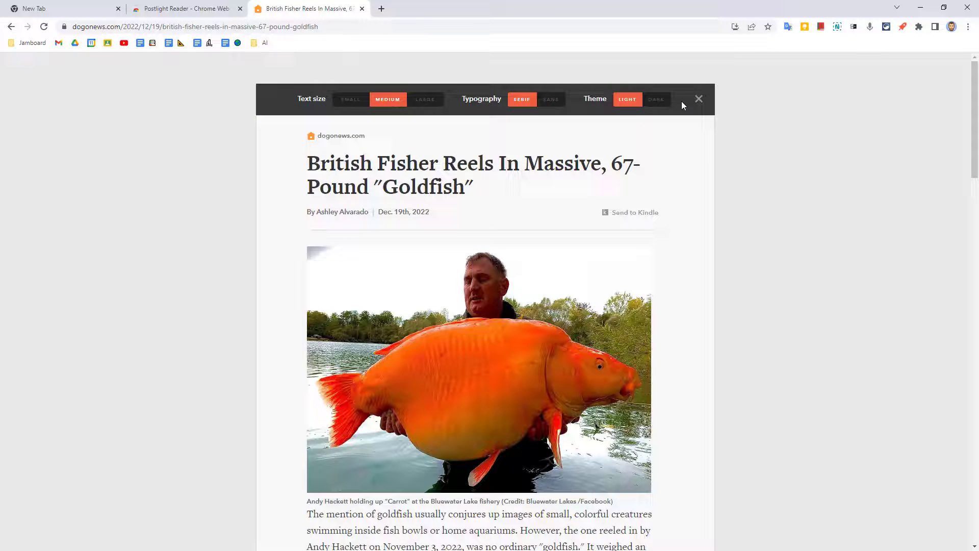
{"action": "left_click", "coordinate": [354, 100]}
{"action": "left_click", "coordinate": [392, 100]}
{"action": "left_click", "coordinate": [425, 101]}
{"action": "left_click", "coordinate": [547, 101]}
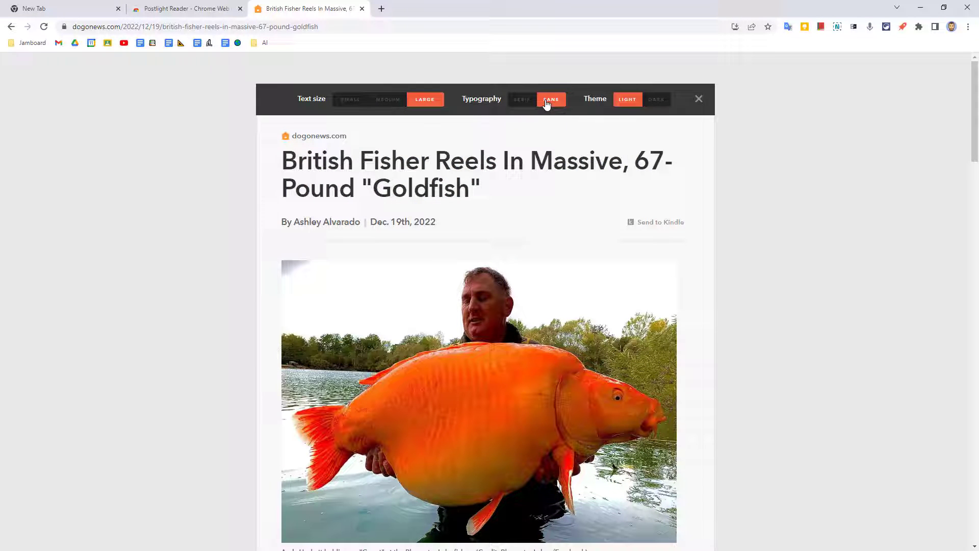
{"action": "left_click", "coordinate": [657, 102]}
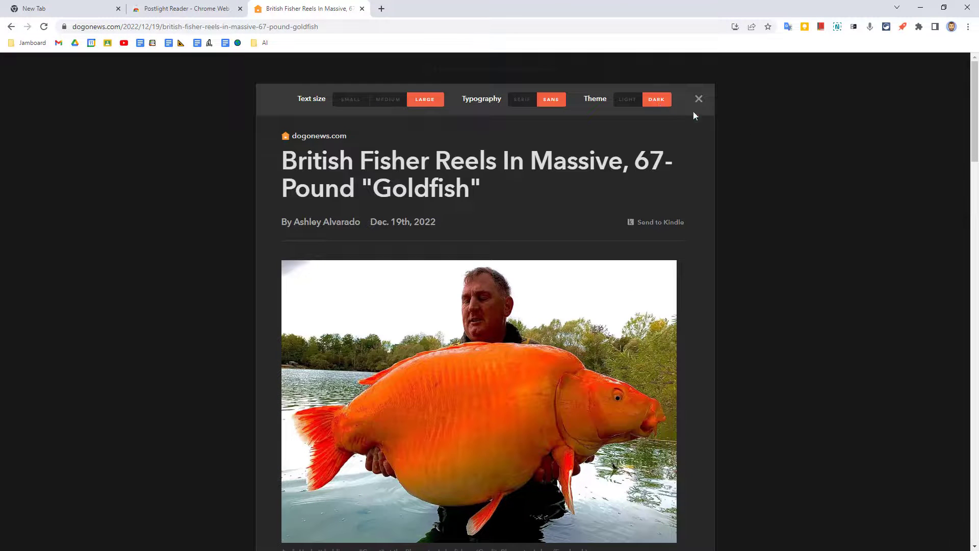
{"action": "left_click", "coordinate": [902, 28]}
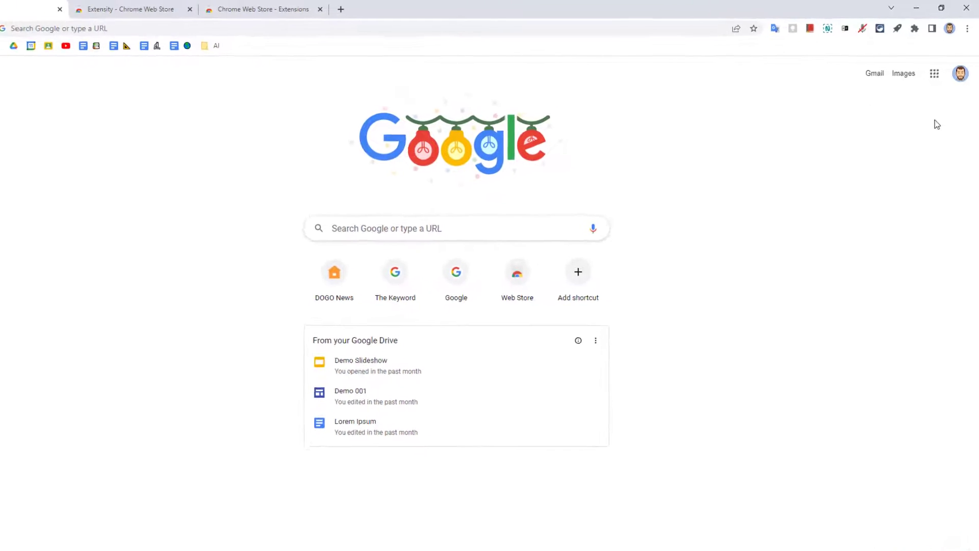
Step: Review the installed and pinned extensions in the Extensions menu, then close it
{"action": "left_click", "coordinate": [901, 34]}
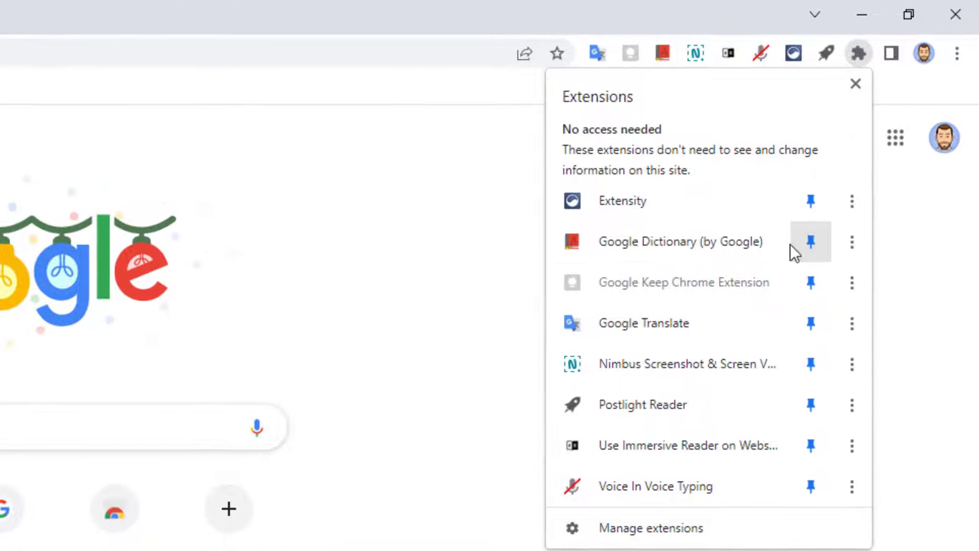
{"action": "left_click", "coordinate": [381, 206]}
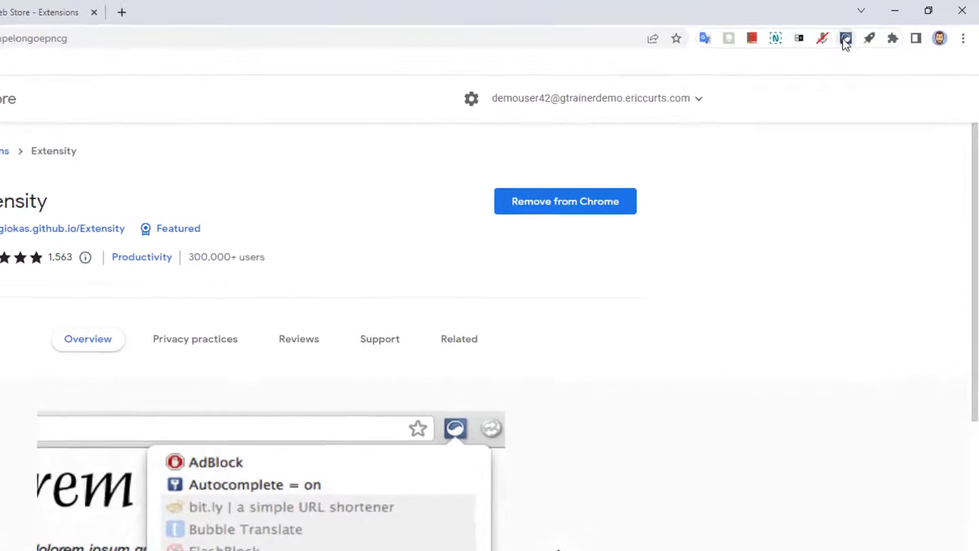
Step: Disable Google Dictionary, Docs Offline, Keep and Translate from Extensity's extension list
{"action": "left_click", "coordinate": [818, 51]}
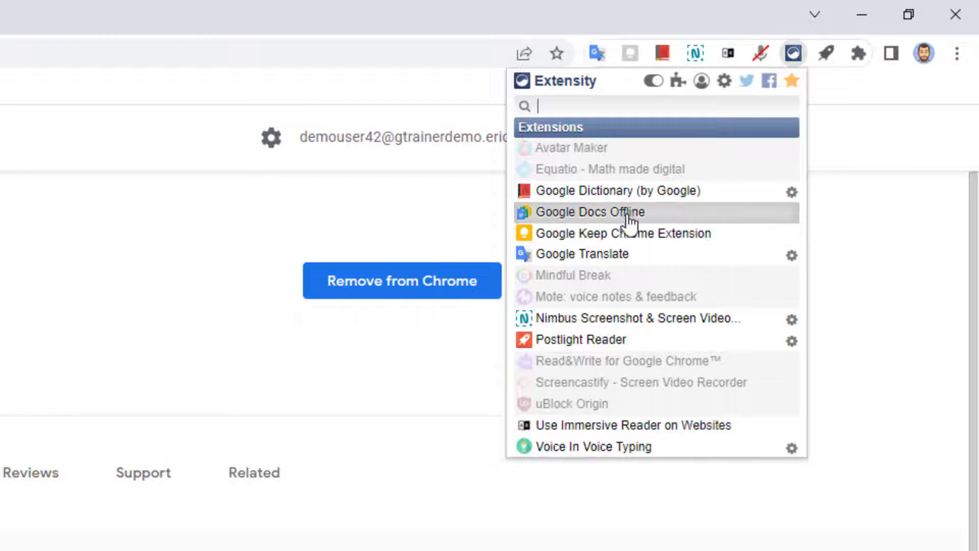
{"action": "left_click", "coordinate": [609, 196]}
{"action": "left_click", "coordinate": [618, 214]}
{"action": "left_click", "coordinate": [618, 235]}
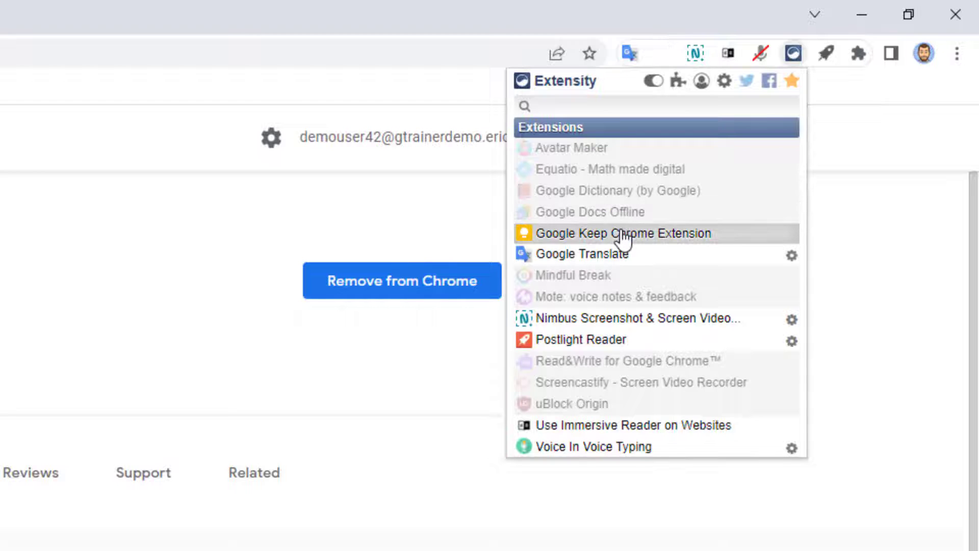
{"action": "left_click", "coordinate": [622, 254]}
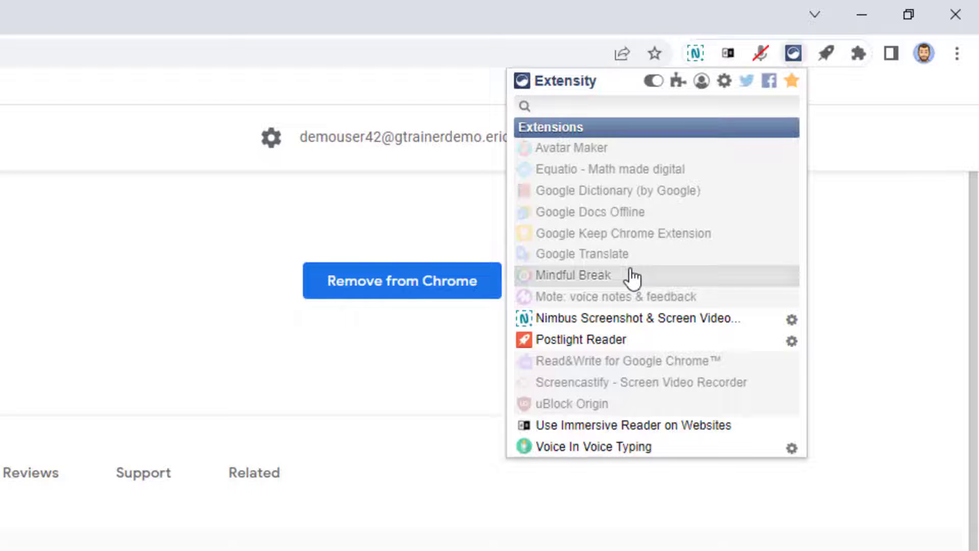
Step: Re-enable Google Translate, Keep, Docs Offline and Dictionary in Extensity
{"action": "left_click", "coordinate": [631, 255]}
{"action": "left_click", "coordinate": [631, 235]}
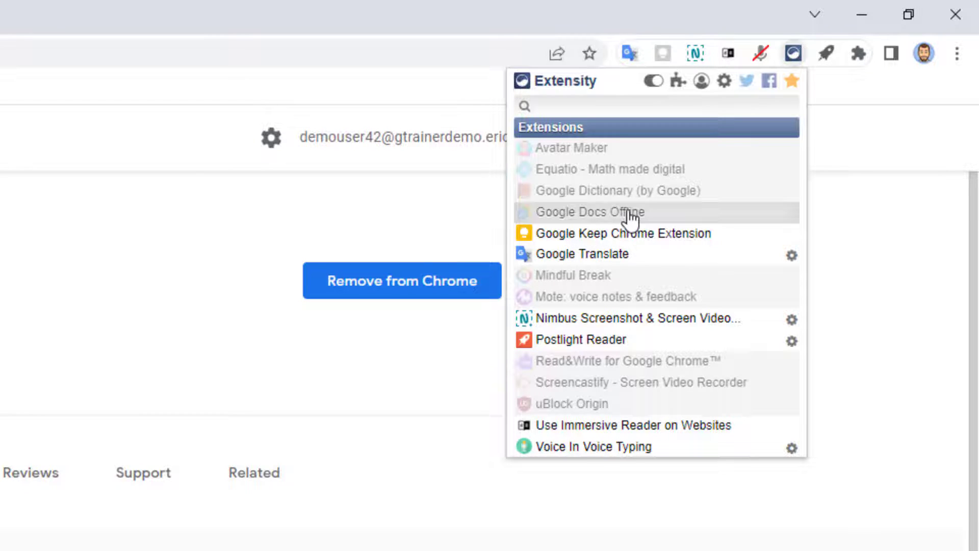
{"action": "left_click", "coordinate": [631, 213]}
{"action": "left_click", "coordinate": [630, 192]}
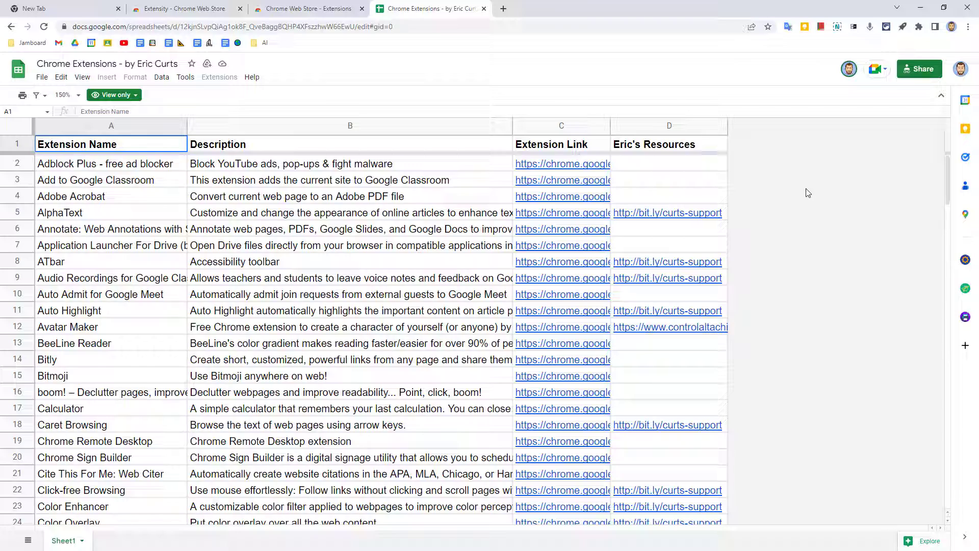
{"action": "scroll", "coordinate": [332, 207], "scroll_direction": "down", "scroll_amount": 7}
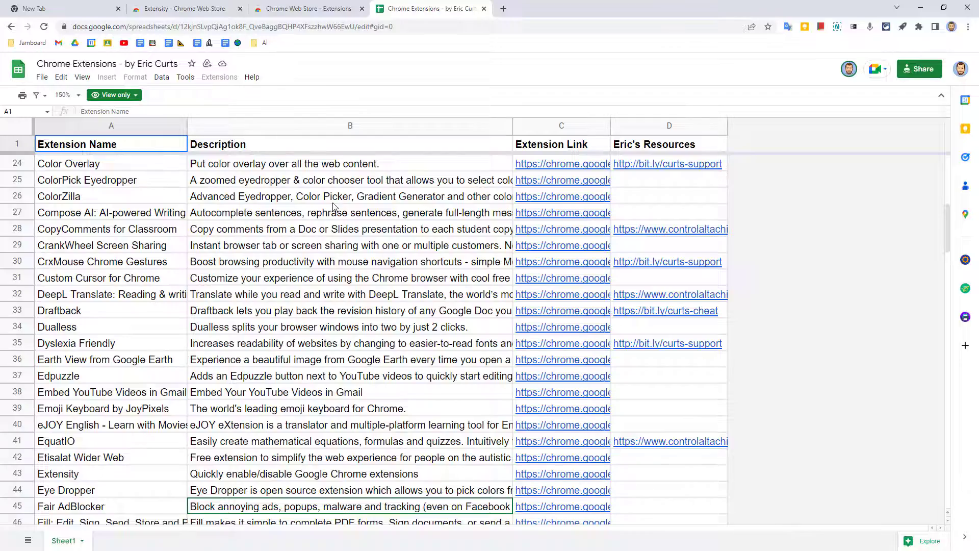
{"action": "scroll", "coordinate": [332, 208], "scroll_direction": "down", "scroll_amount": 5}
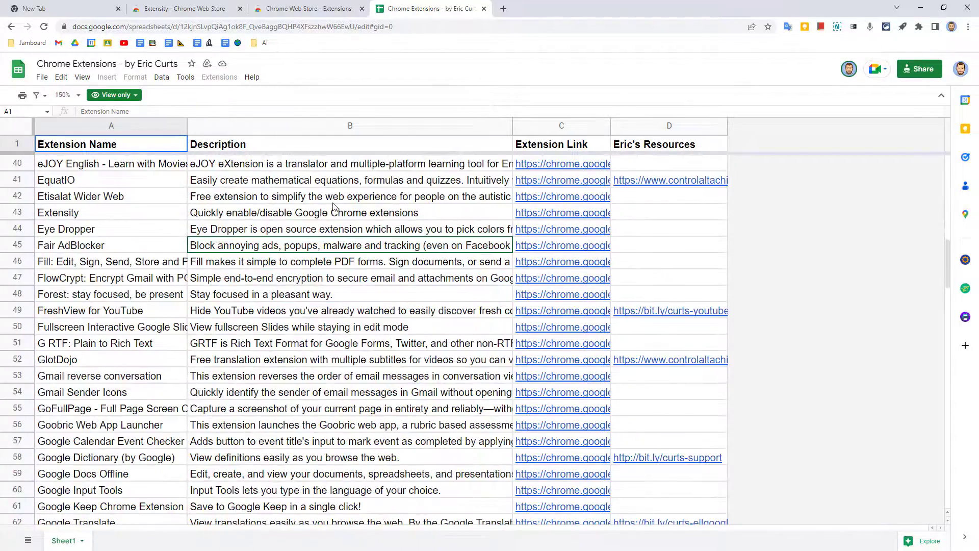
{"action": "scroll", "coordinate": [333, 207], "scroll_direction": "down", "scroll_amount": 4}
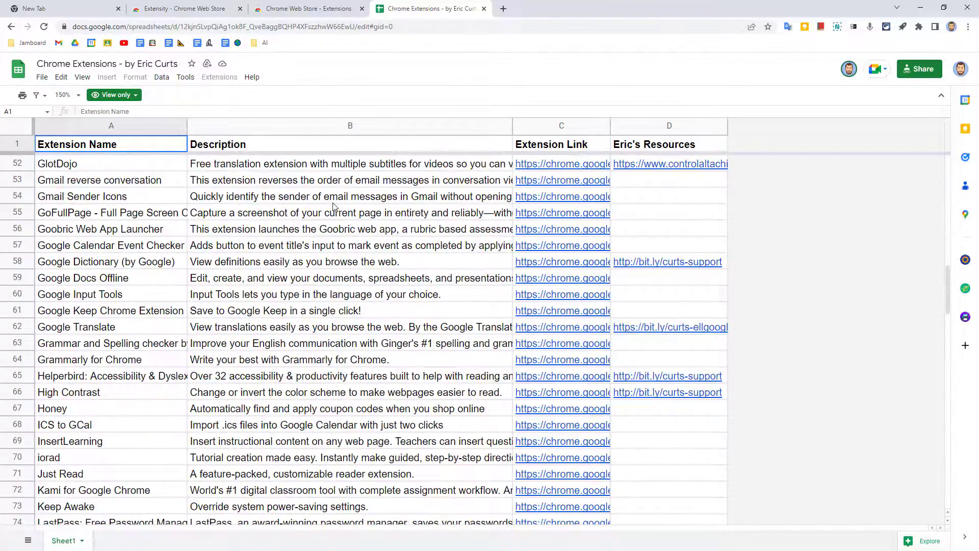
{"action": "scroll", "coordinate": [333, 207], "scroll_direction": "down", "scroll_amount": 5}
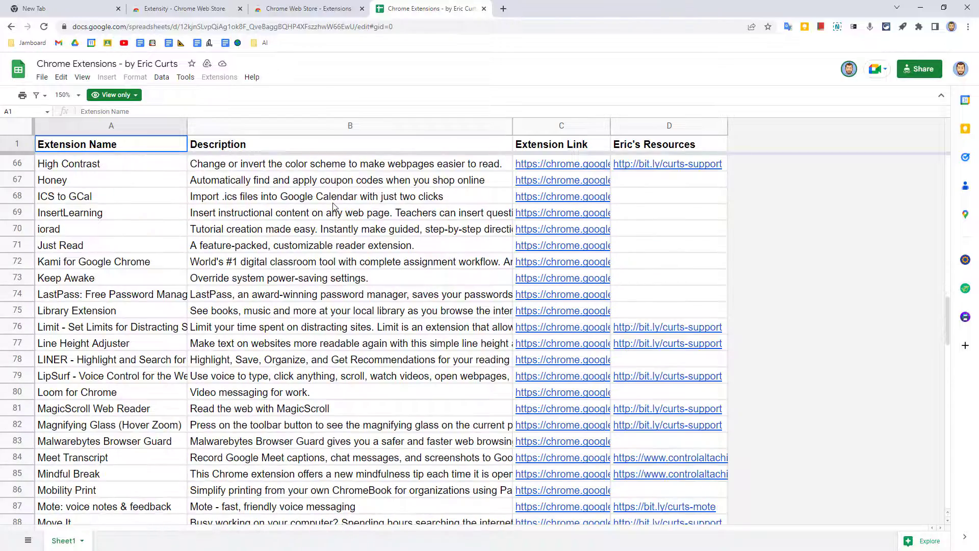
{"action": "scroll", "coordinate": [333, 206], "scroll_direction": "down", "scroll_amount": 4}
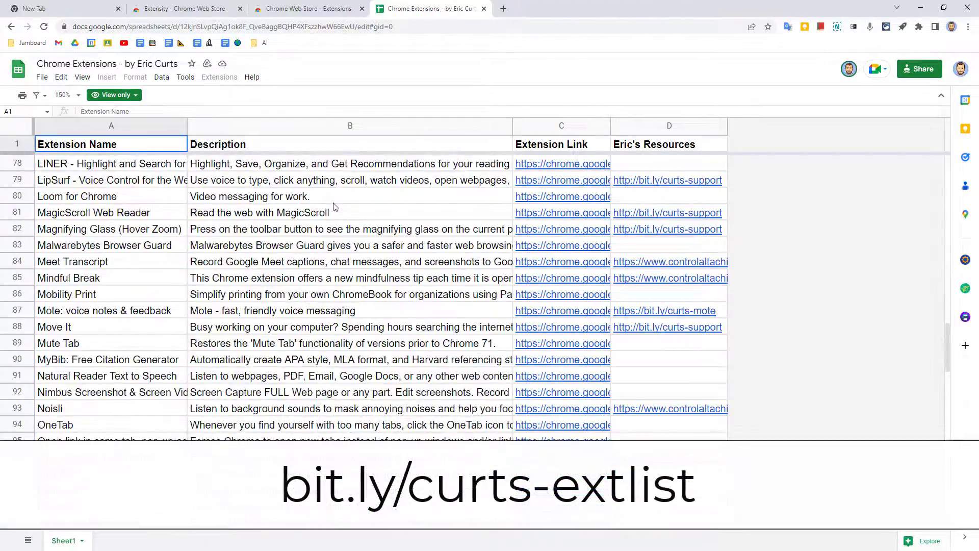
{"action": "scroll", "coordinate": [335, 206], "scroll_direction": "down", "scroll_amount": 4}
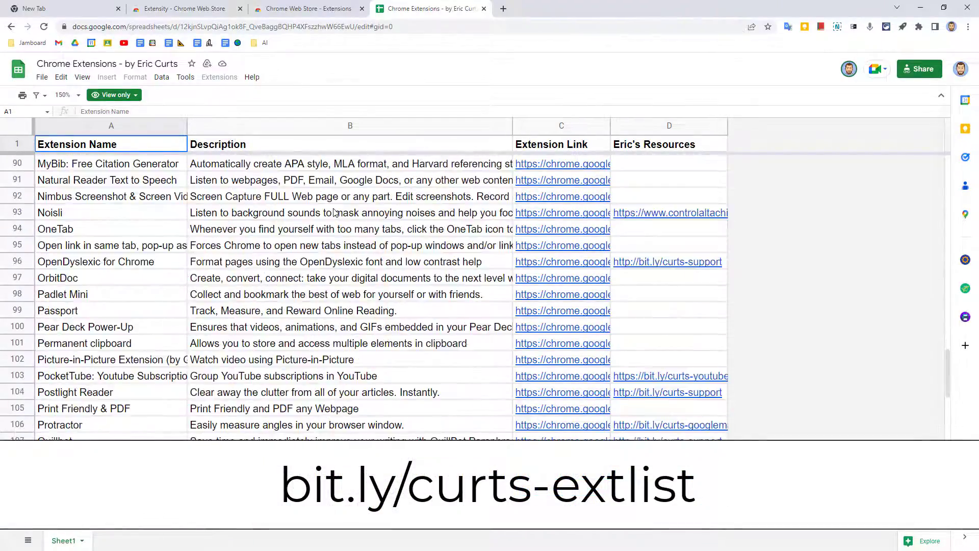
{"action": "scroll", "coordinate": [335, 211], "scroll_direction": "down", "scroll_amount": 5}
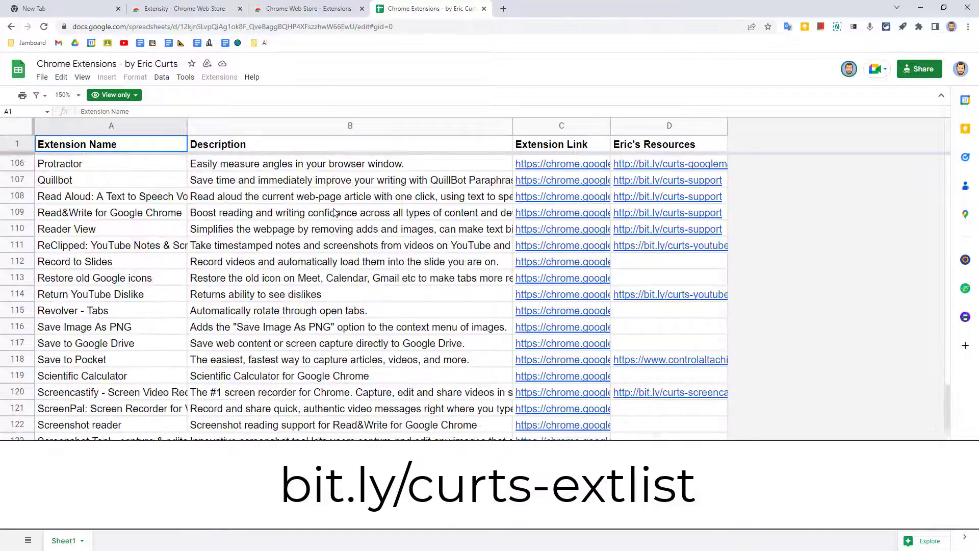
{"action": "scroll", "coordinate": [335, 213], "scroll_direction": "down", "scroll_amount": 4}
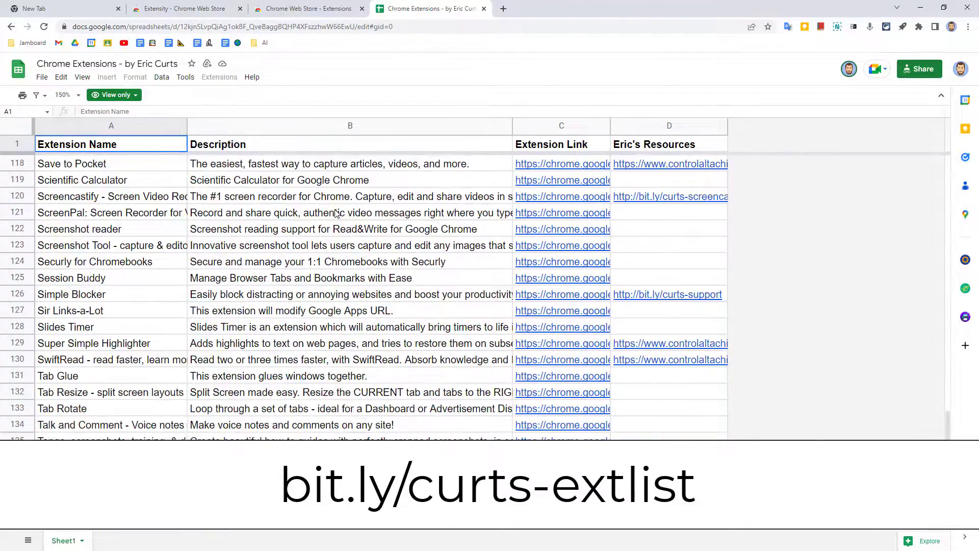
{"action": "scroll", "coordinate": [336, 213], "scroll_direction": "down", "scroll_amount": 4}
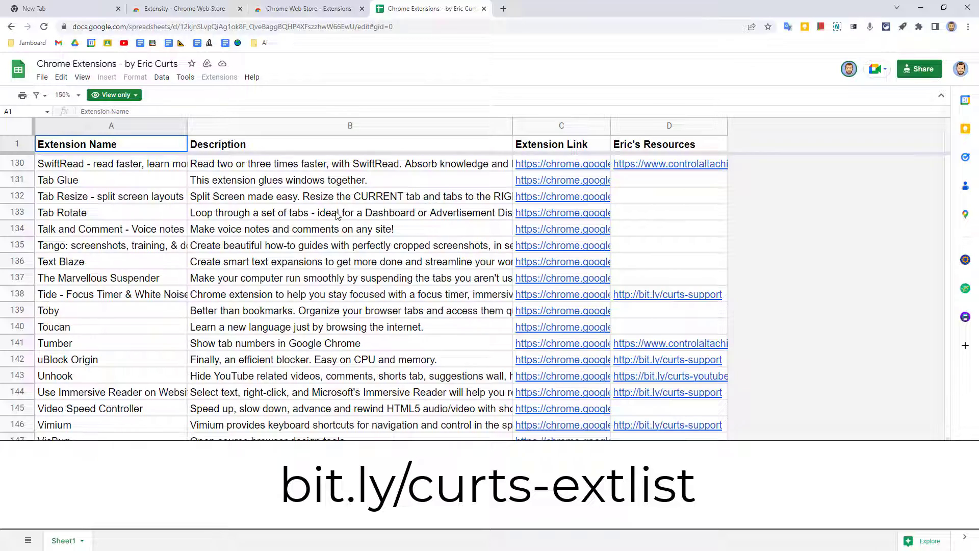
{"action": "scroll", "coordinate": [336, 214], "scroll_direction": "down", "scroll_amount": 4}
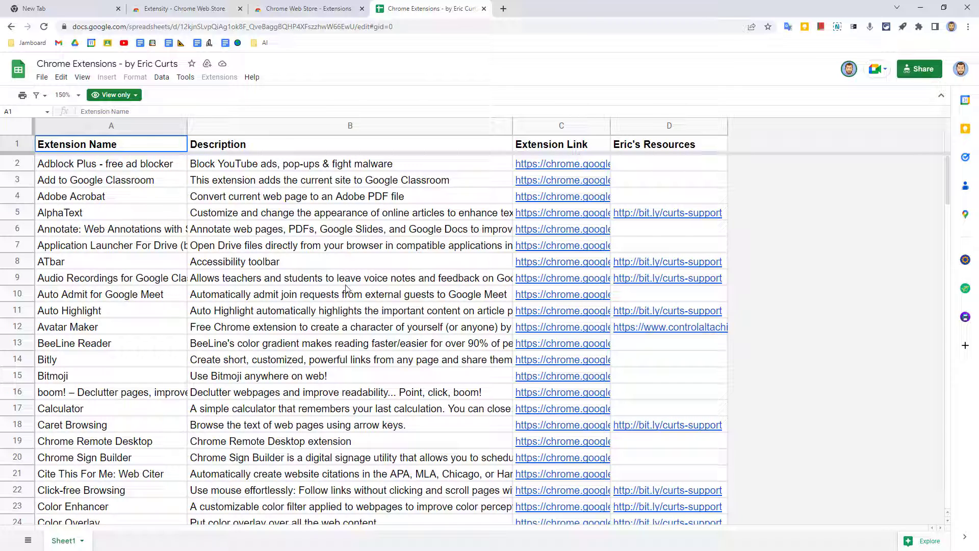
{"action": "mouse_move", "coordinate": [553, 164]}
{"action": "scroll", "coordinate": [685, 167], "scroll_direction": "down", "scroll_amount": 5}
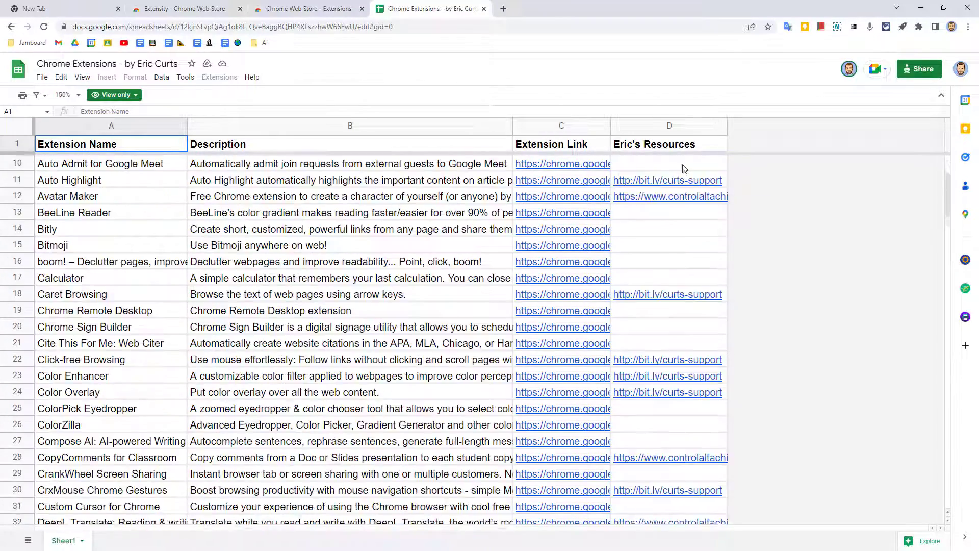
{"action": "scroll", "coordinate": [684, 168], "scroll_direction": "down", "scroll_amount": 8}
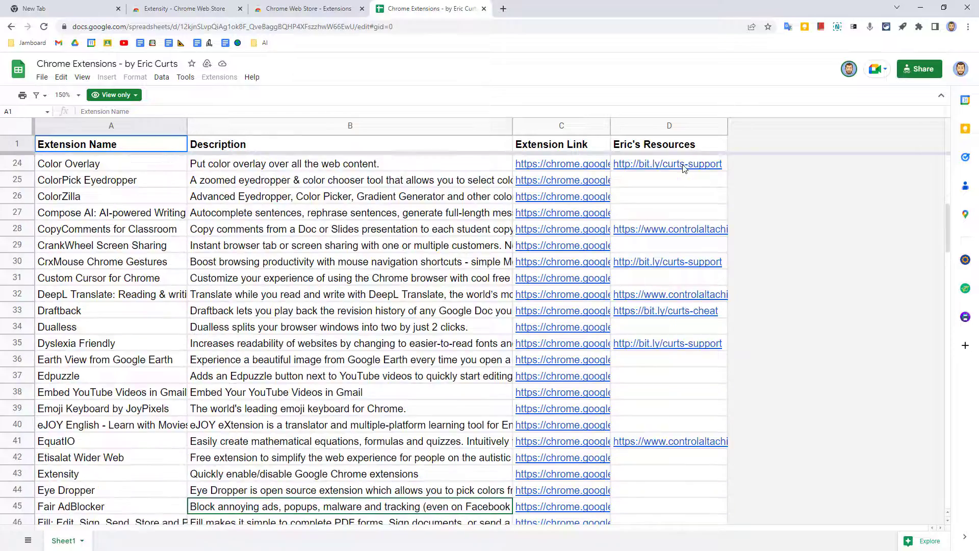
{"action": "scroll", "coordinate": [684, 168], "scroll_direction": "down", "scroll_amount": 6}
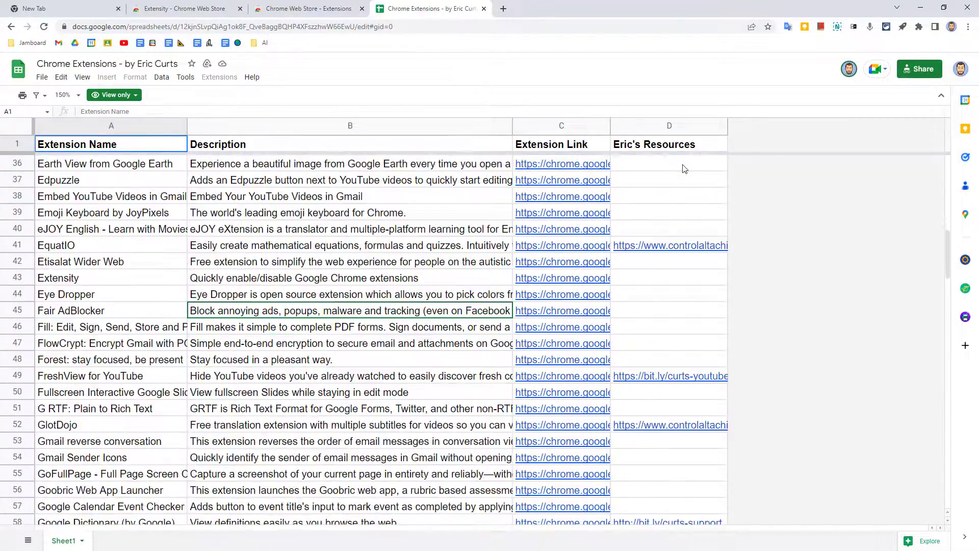
{"action": "scroll", "coordinate": [684, 168], "scroll_direction": "down", "scroll_amount": 1}
{"action": "scroll", "coordinate": [684, 167], "scroll_direction": "down", "scroll_amount": 6}
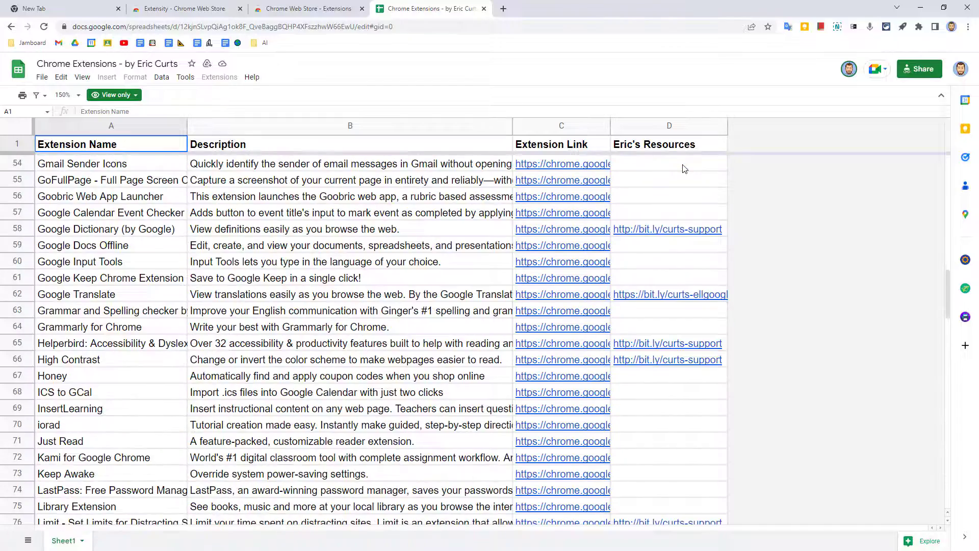
{"action": "scroll", "coordinate": [684, 168], "scroll_direction": "down", "scroll_amount": 4}
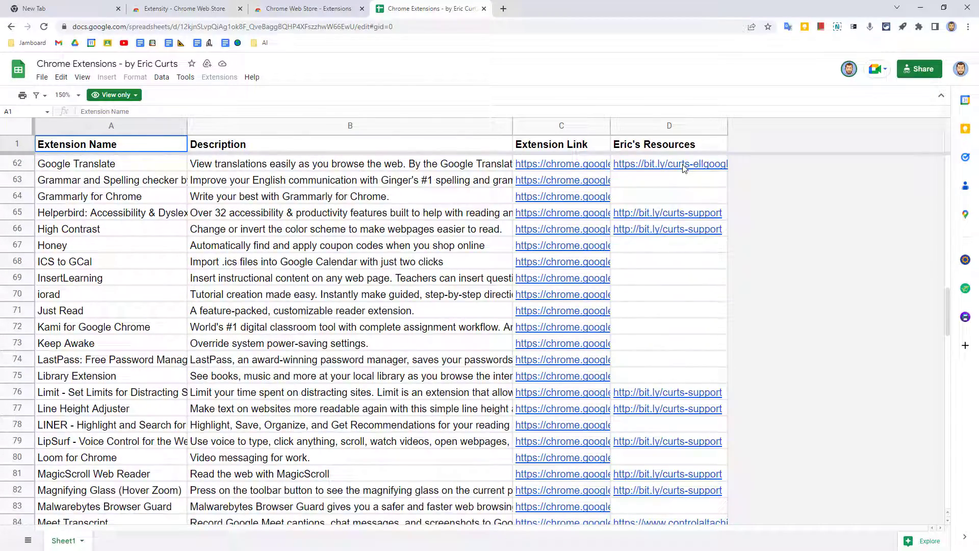
{"action": "scroll", "coordinate": [684, 168], "scroll_direction": "down", "scroll_amount": 7}
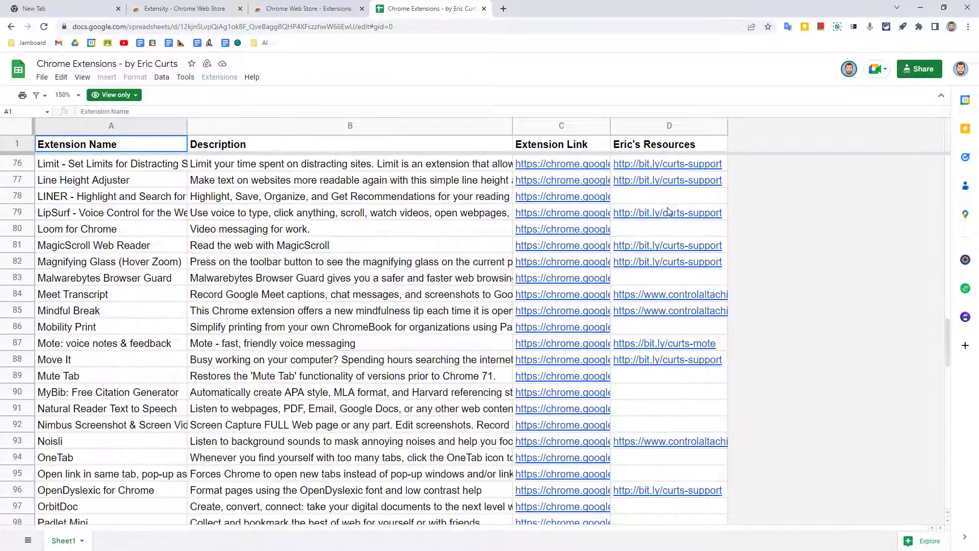
{"action": "scroll", "coordinate": [671, 285], "scroll_direction": "down", "scroll_amount": 2}
{"action": "scroll", "coordinate": [861, 173], "scroll_direction": "up", "scroll_amount": 20}
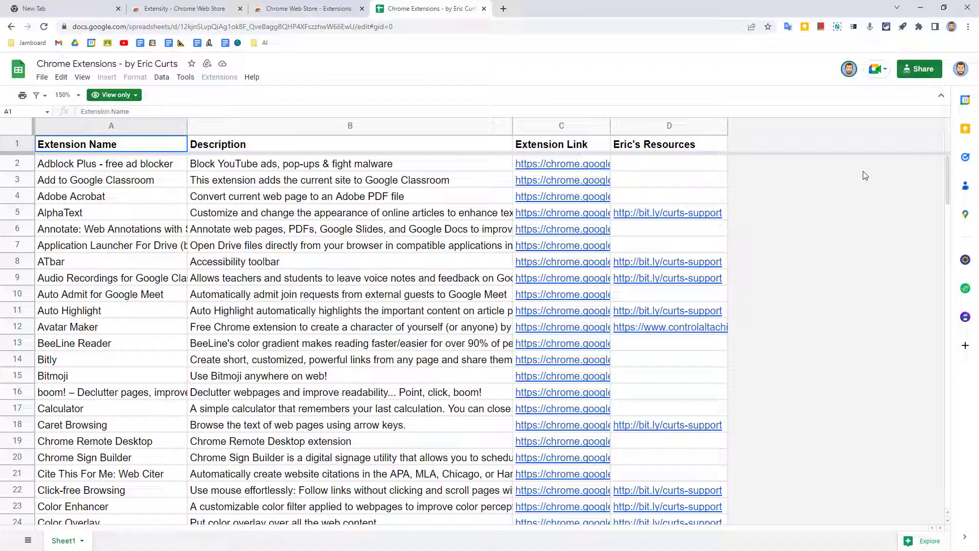
Step: Leave the spreadsheet and return to the Chrome Web Store Extensions tab
{"action": "key", "text": "ctrl+shift+Tab"}
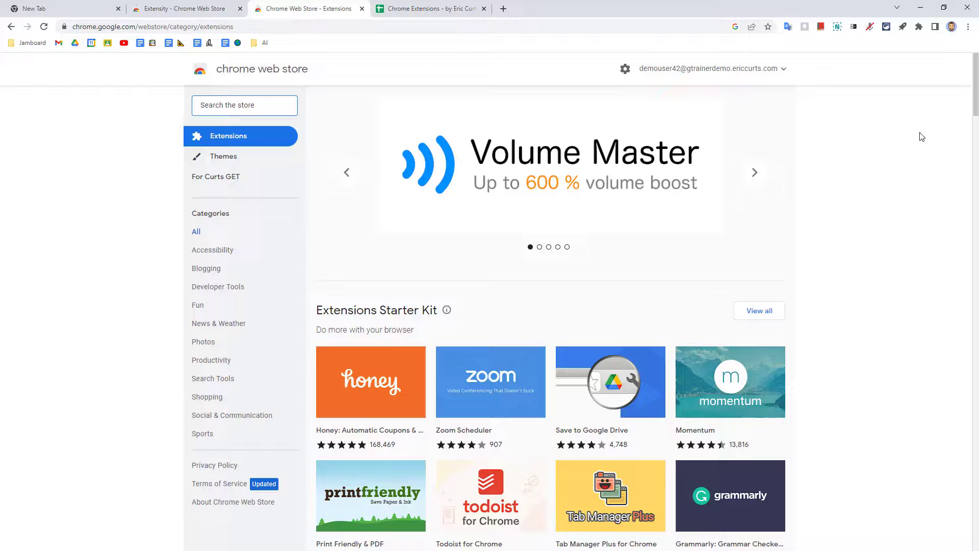